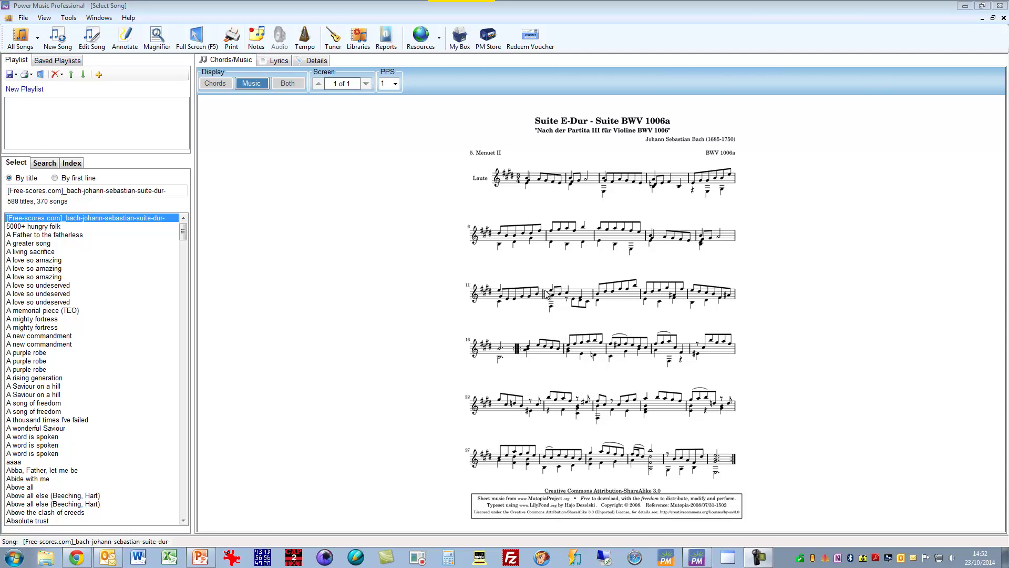
# - Search the By title box for 'Amazing Gr' to bring up Amazing Grace (Sample)
pyautogui.click(98, 191)
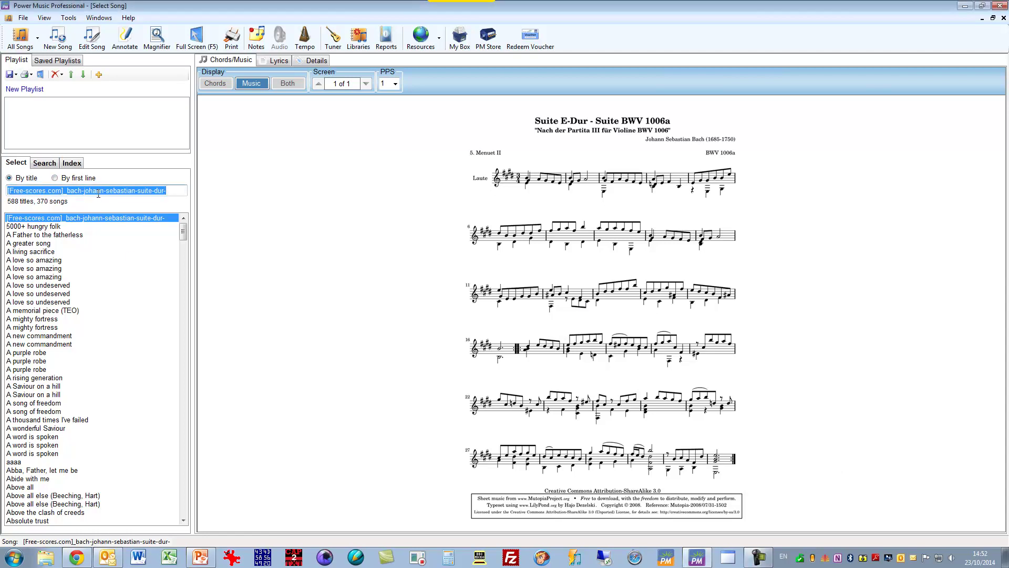
pyautogui.write('Amazing G')
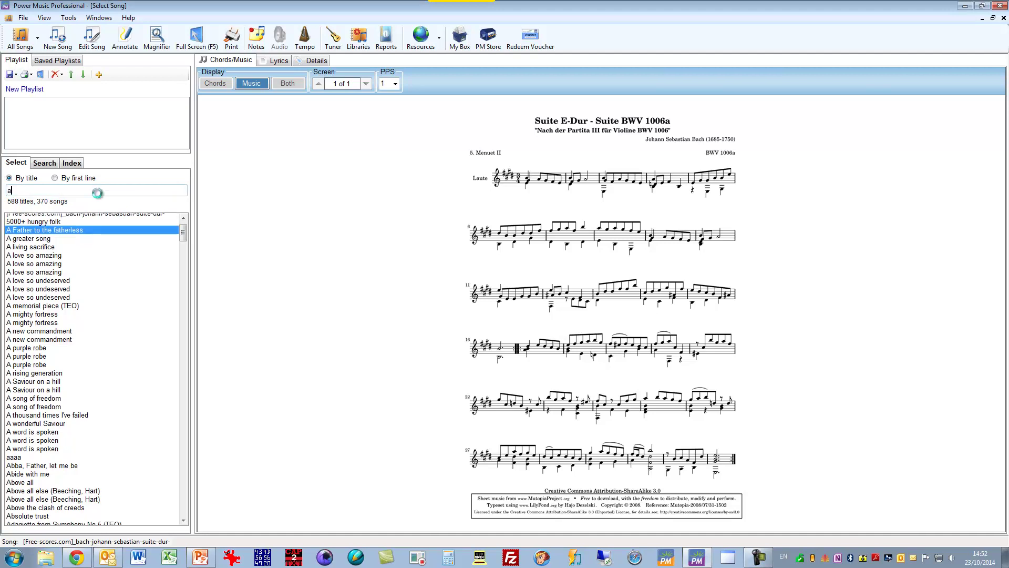
pyautogui.write('race (Sample')
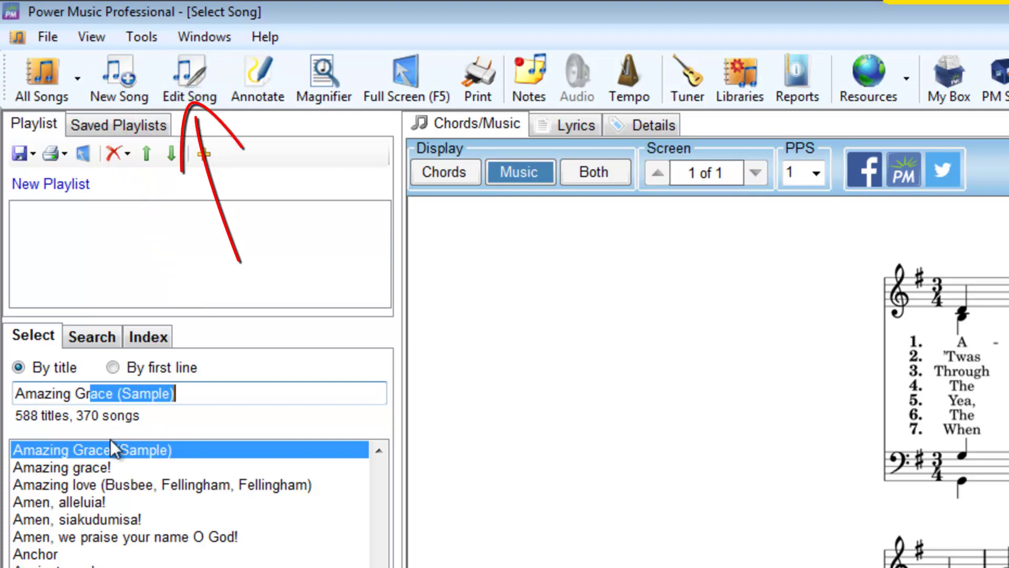
# - Open Amazing Grace (Sample) in the song editor and show its chord sheet in G
pyautogui.click(208, 94)
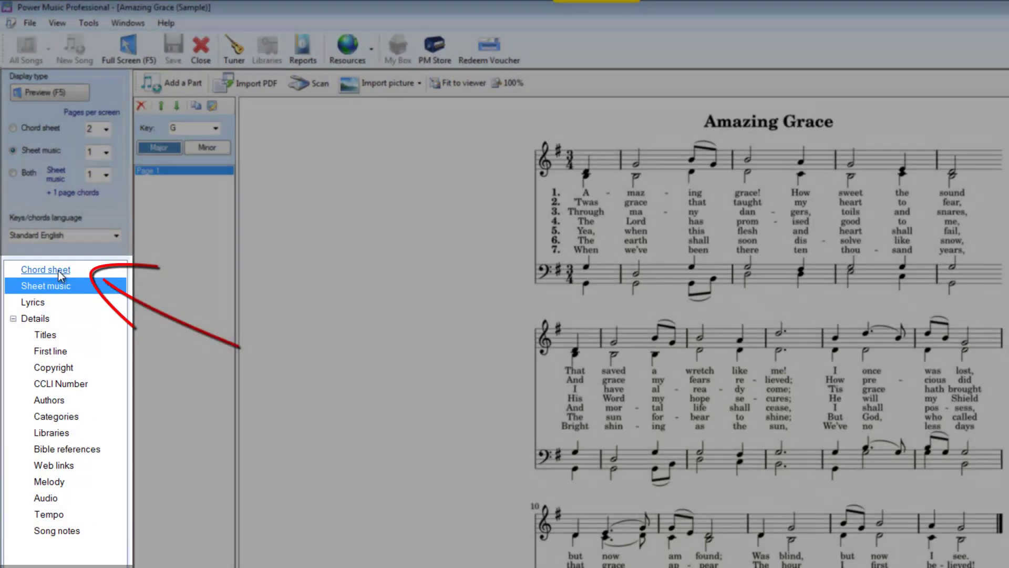
pyautogui.click(58, 270)
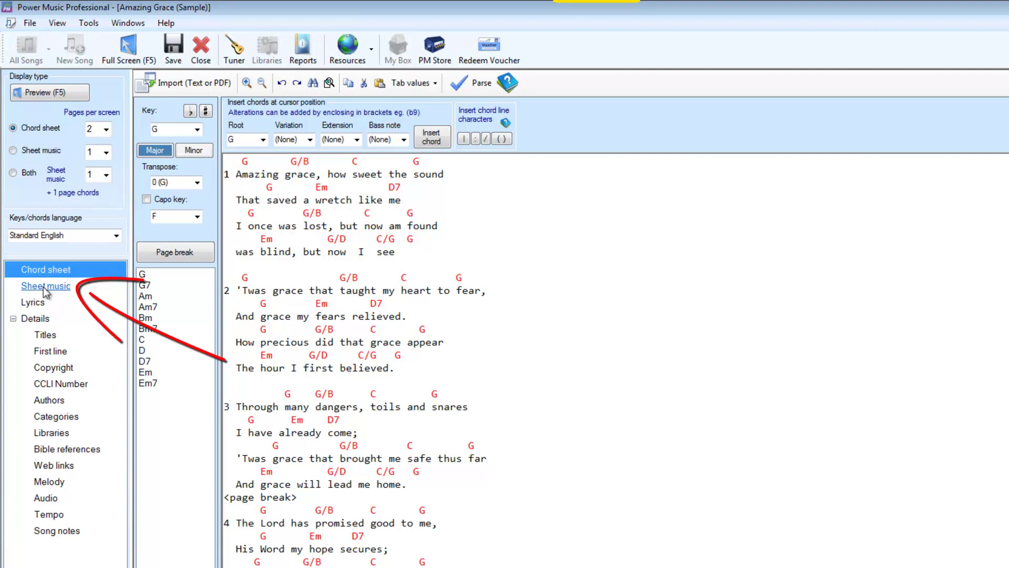
# - View Amazing Grace's sheet music notation, then its four verses as plain lyrics
pyautogui.click(45, 288)
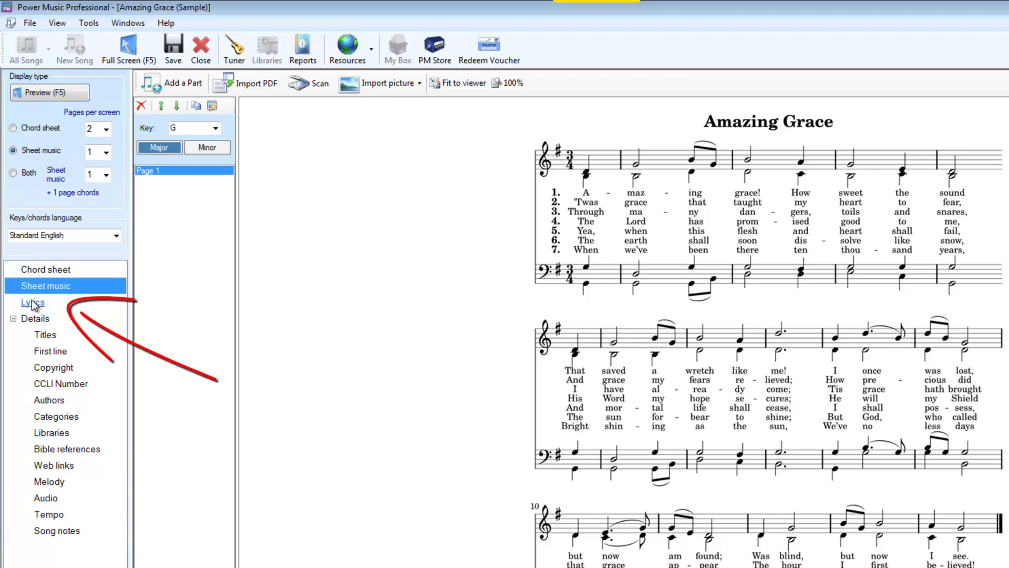
pyautogui.click(32, 300)
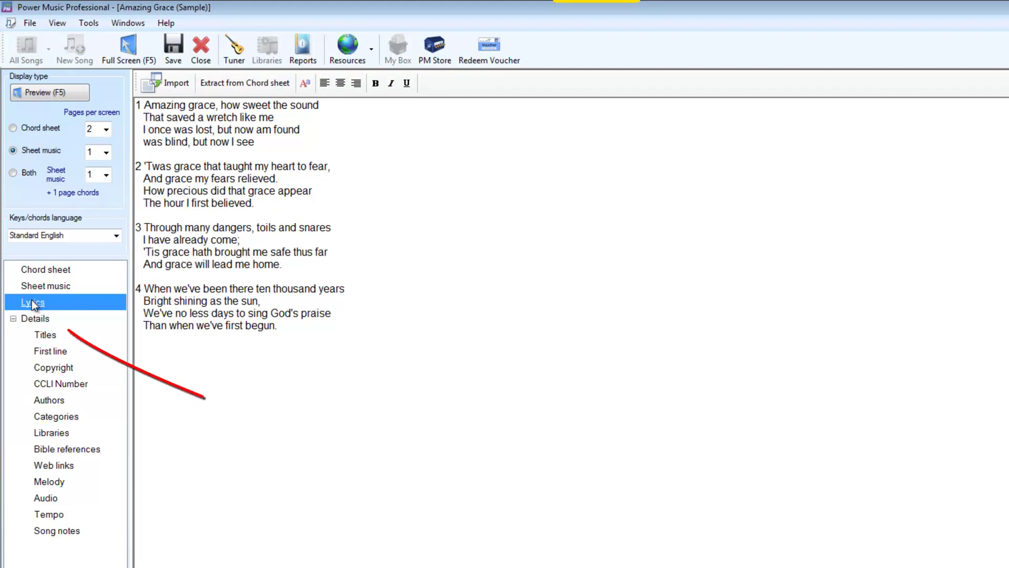
# - Step through titles, authors, categories and libraries, ending on the eleven Bible references
pyautogui.click(33, 320)
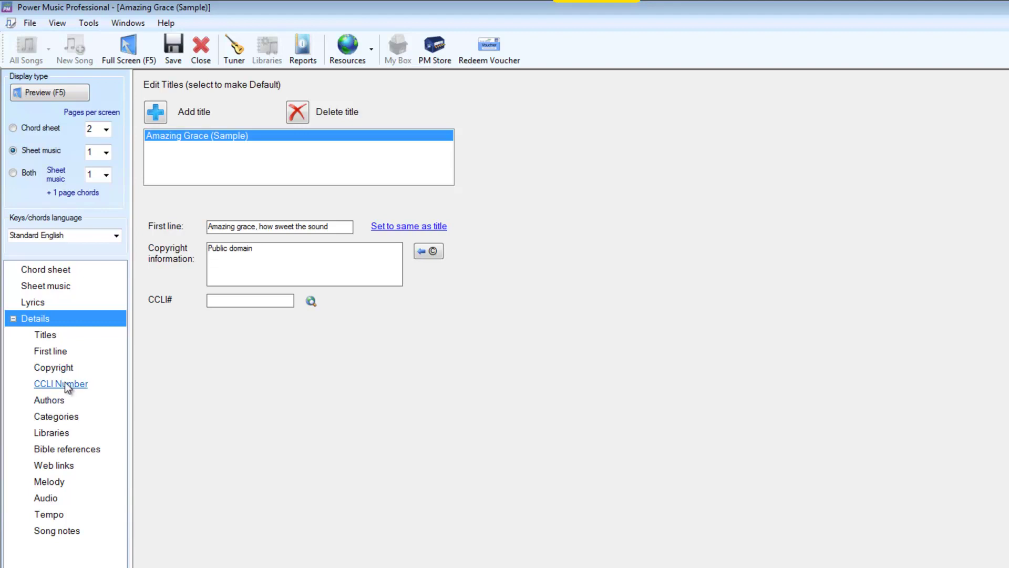
pyautogui.click(49, 400)
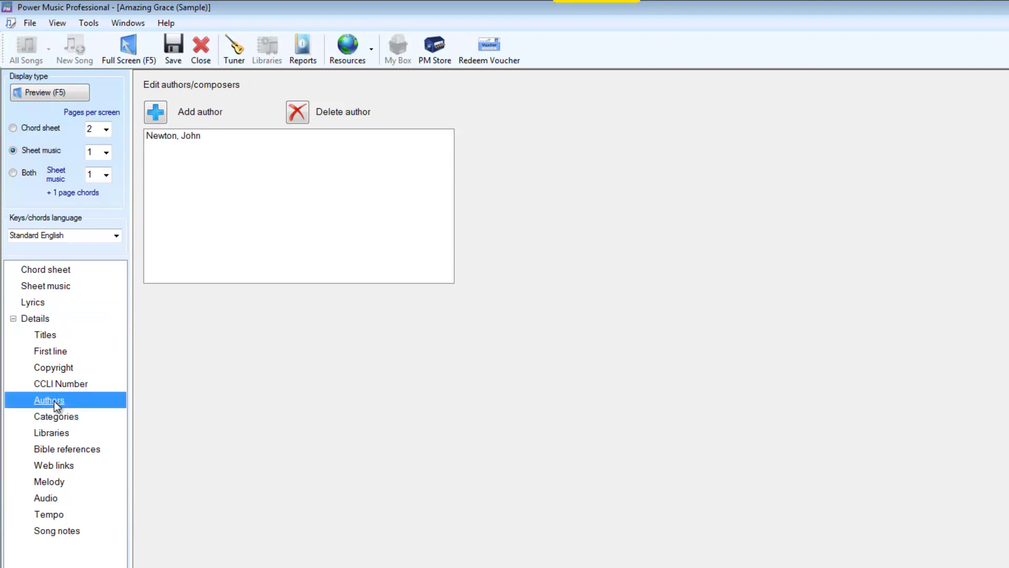
pyautogui.click(46, 414)
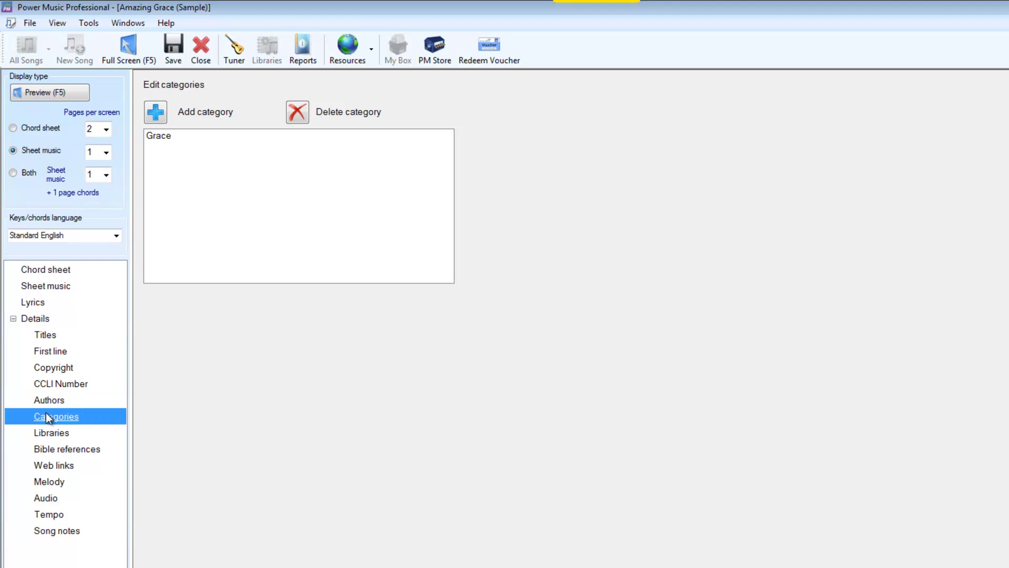
pyautogui.click(59, 432)
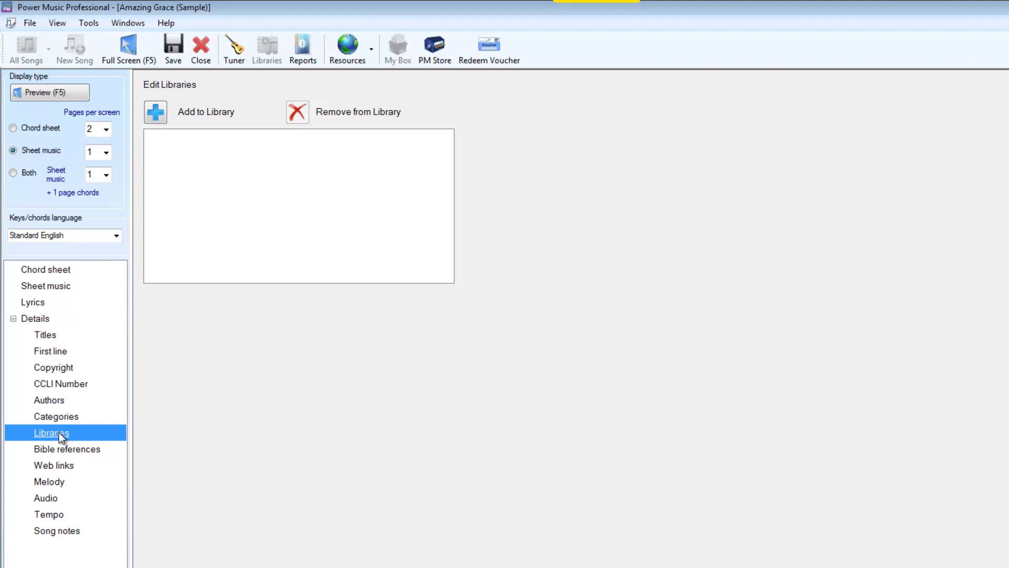
pyautogui.click(76, 451)
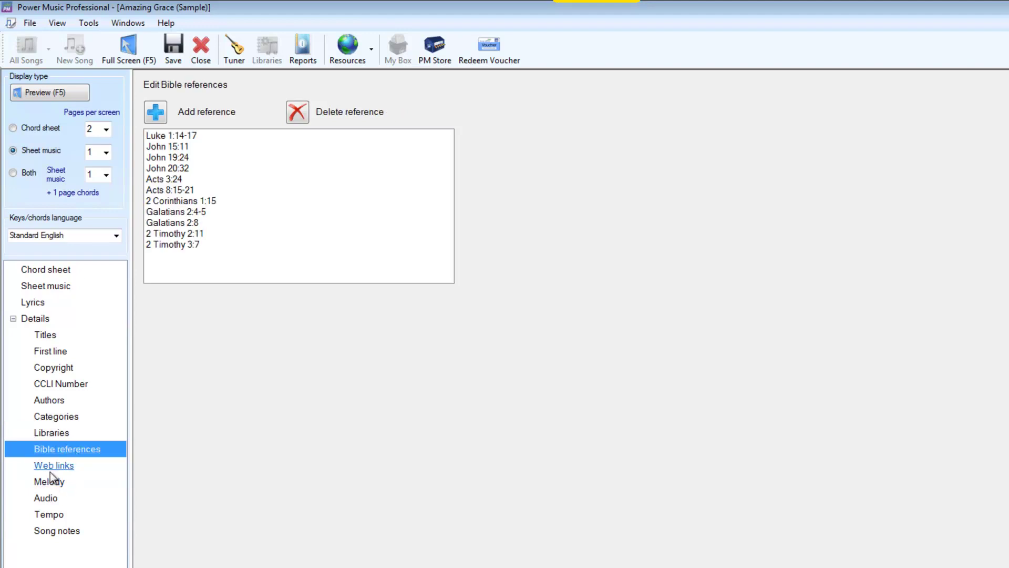
# - Check the web links, then show melody 'uududdd', tempo 80 and no linked audio
pyautogui.click(57, 467)
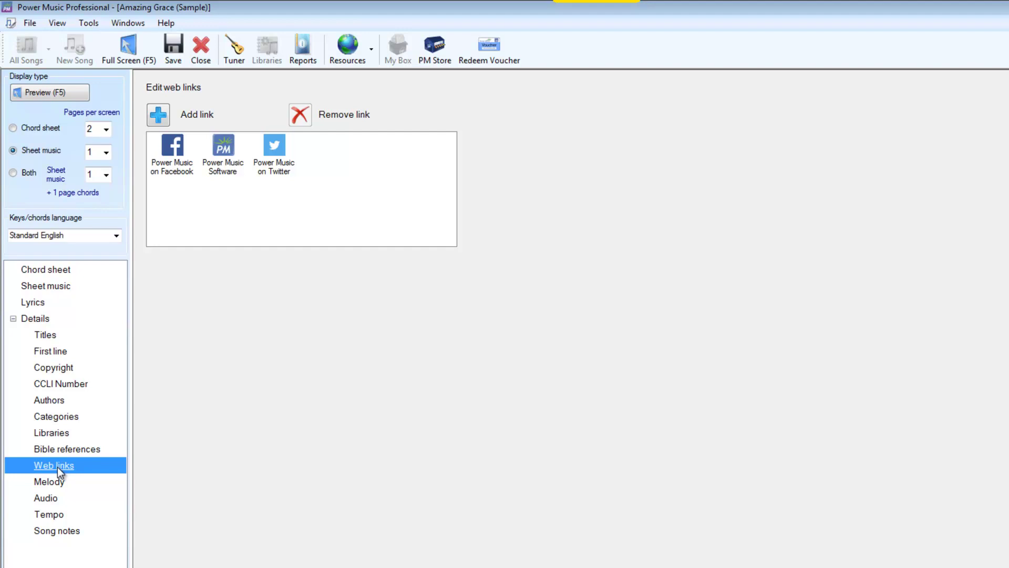
pyautogui.click(49, 480)
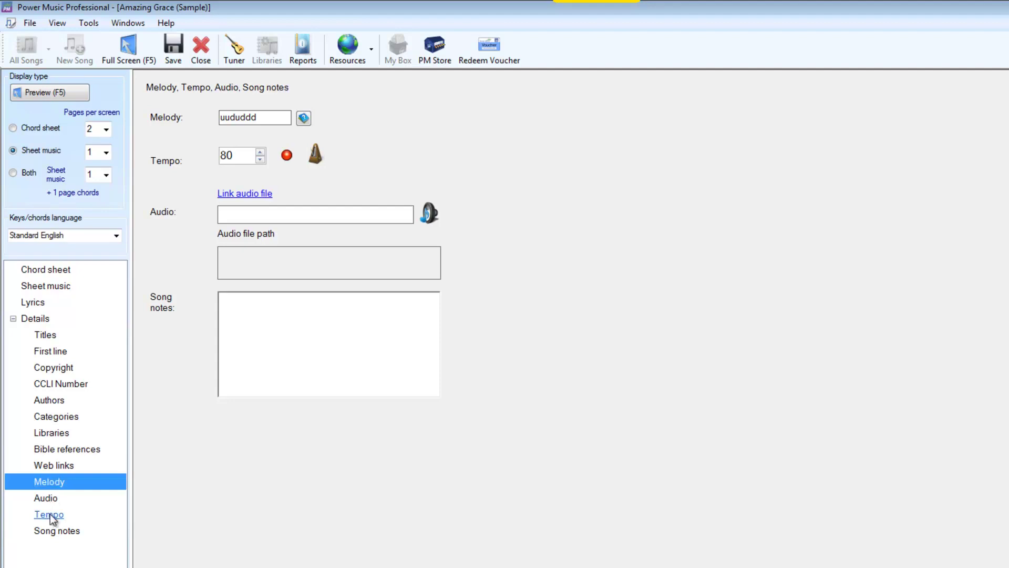
pyautogui.click(50, 497)
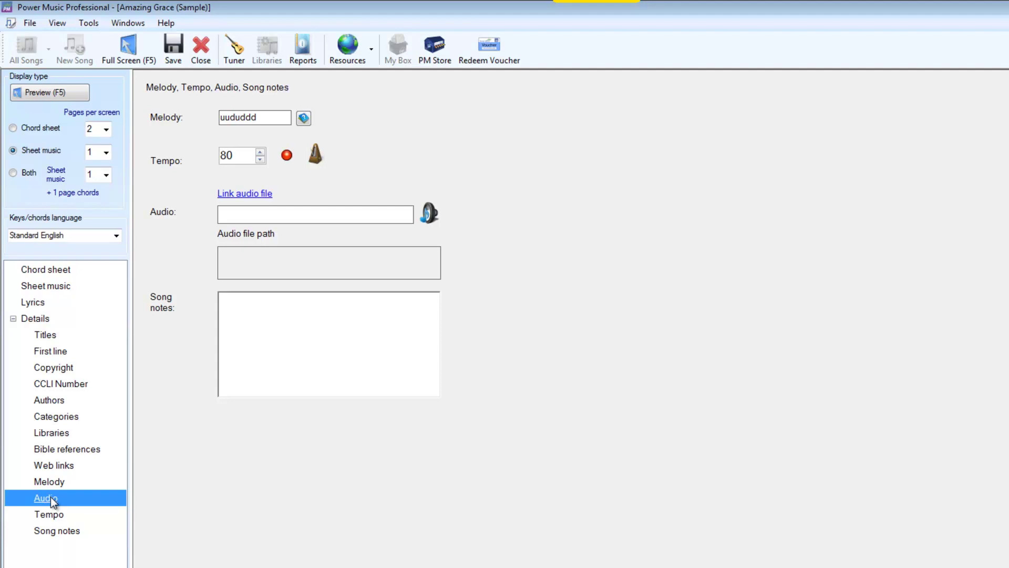
pyautogui.click(53, 511)
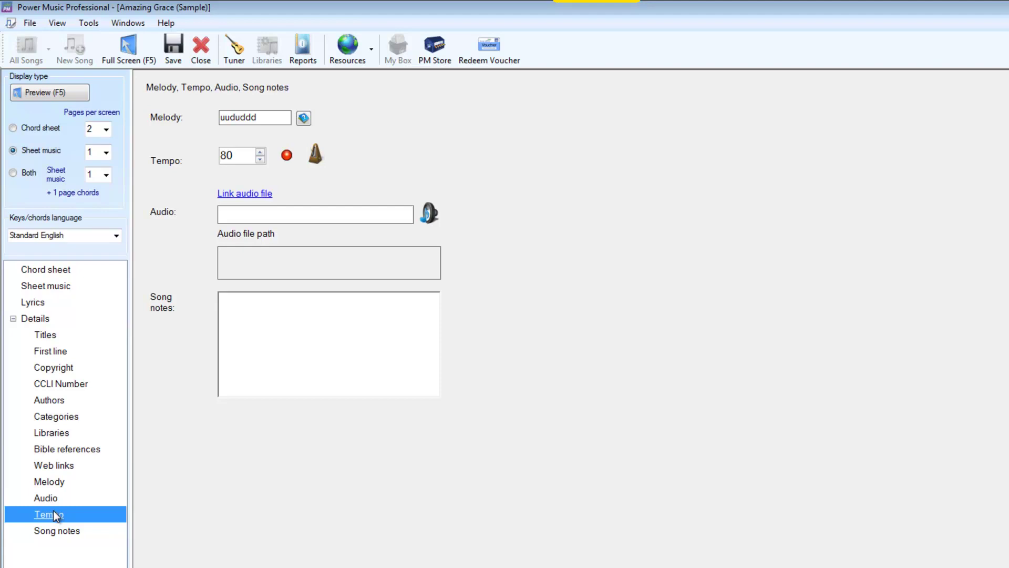
pyautogui.click(55, 531)
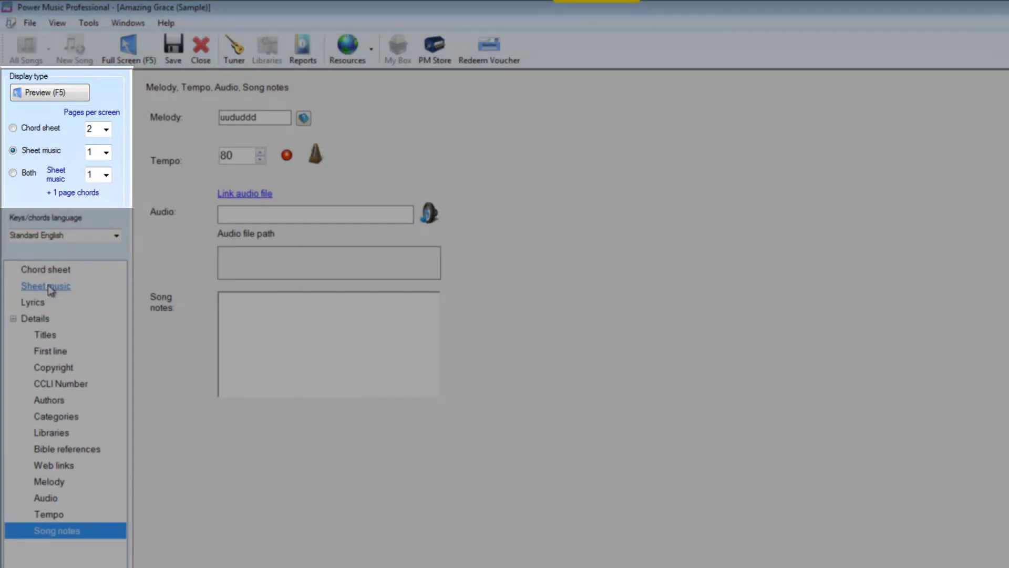
# - Return to the chord sheet and set its pages per screen to 1
pyautogui.click(50, 287)
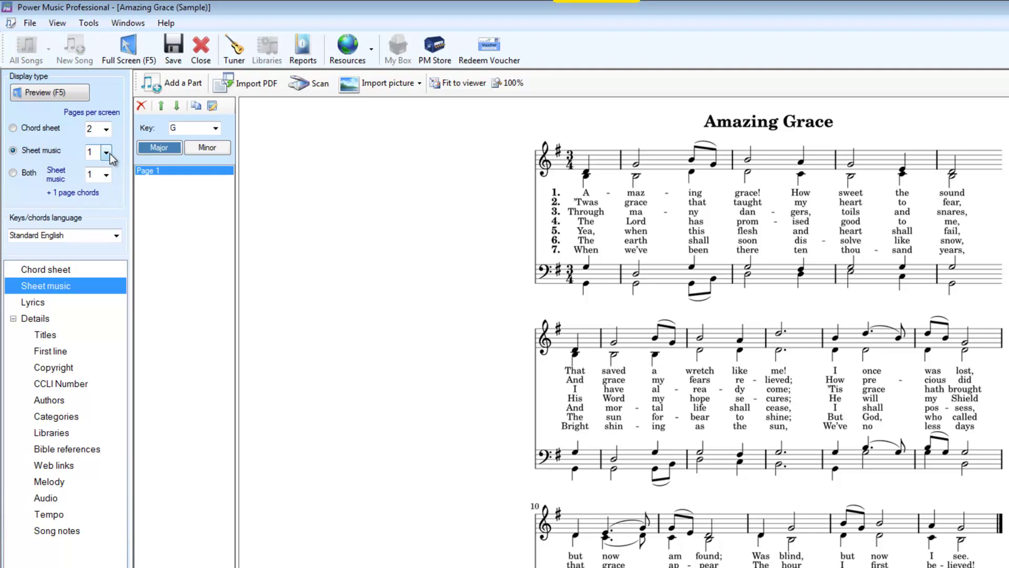
pyautogui.click(107, 130)
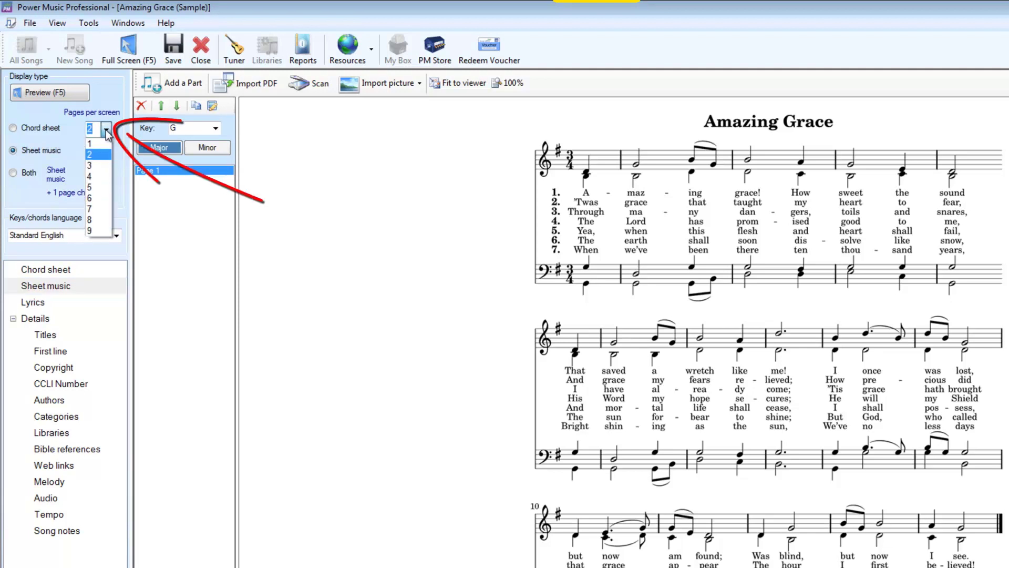
pyautogui.click(59, 273)
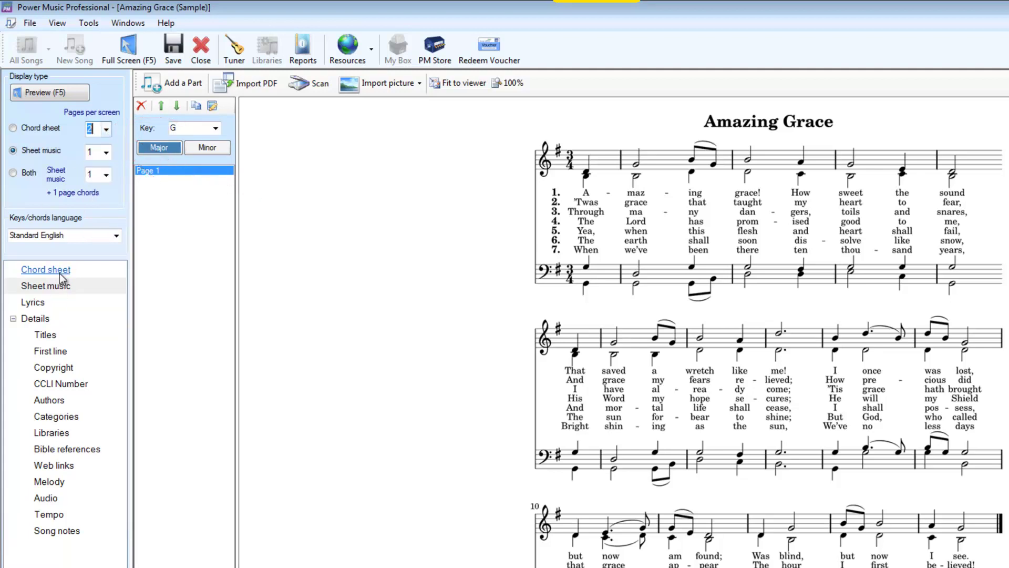
pyautogui.click(45, 272)
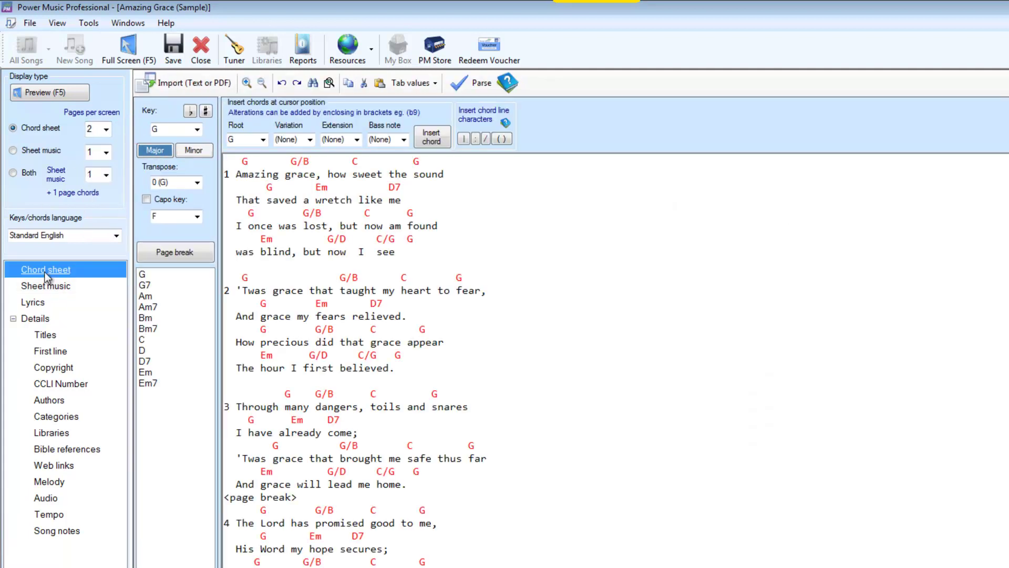
pyautogui.click(106, 128)
pyautogui.click(98, 143)
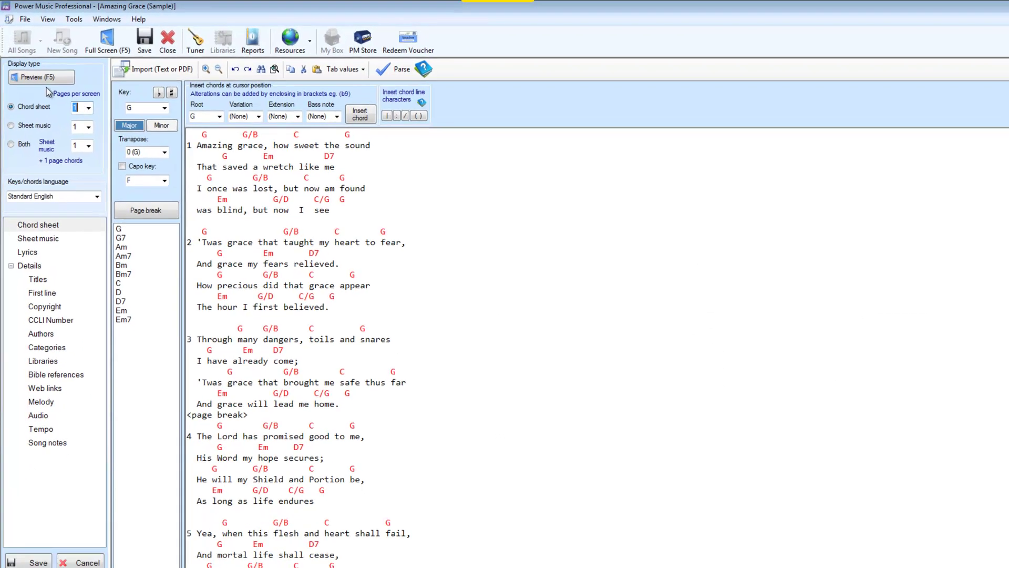
# - Preview full screen, change chord sheet pages per screen to 2, and preview again
pyautogui.click(49, 91)
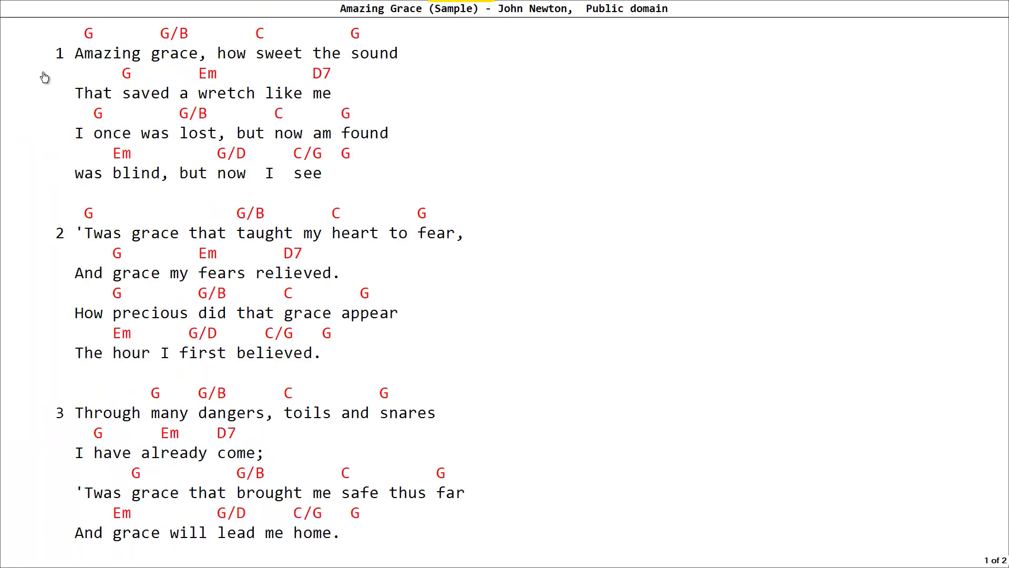
pyautogui.press('Escape')
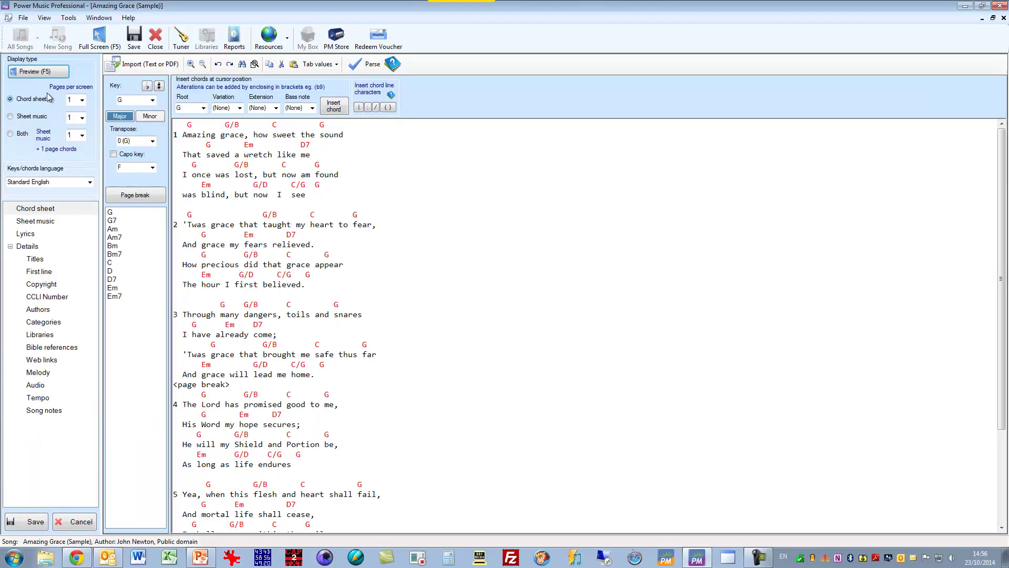
pyautogui.click(82, 100)
pyautogui.click(74, 115)
pyautogui.click(59, 75)
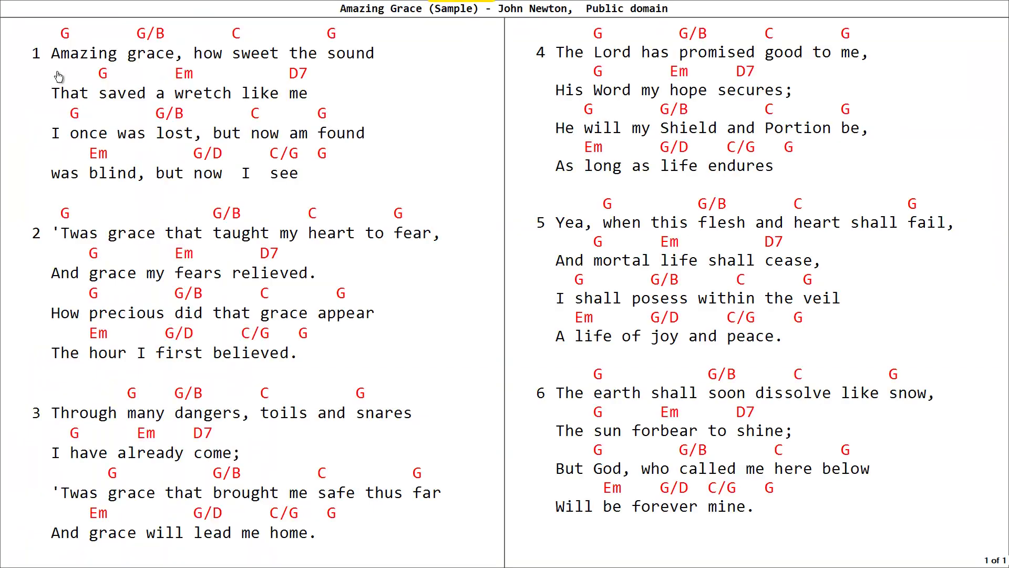
pyautogui.click(21, 28)
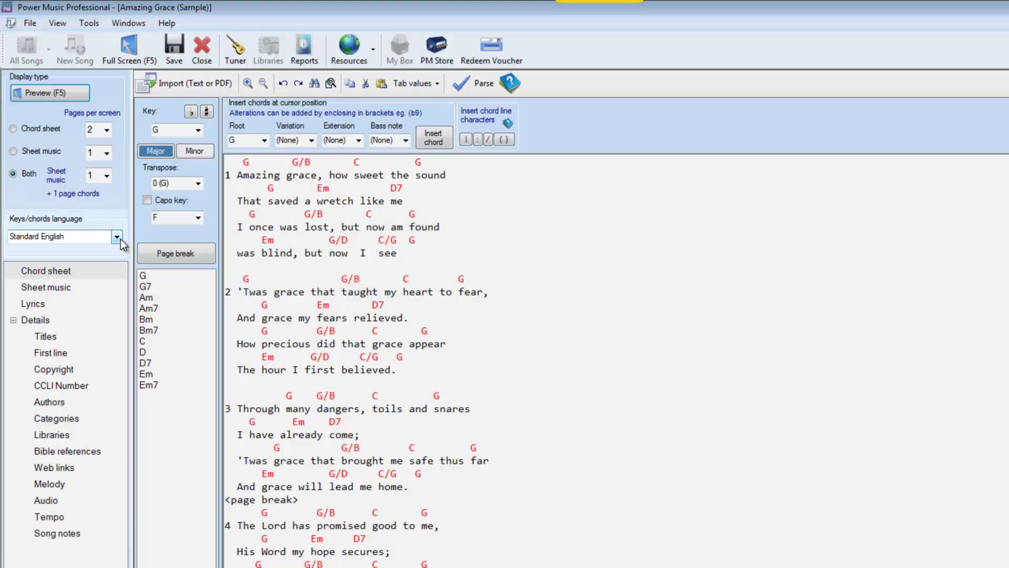
# - Switch chord names to German/Dutch naming, then to French/Italian/Spanish naming
pyautogui.click(121, 238)
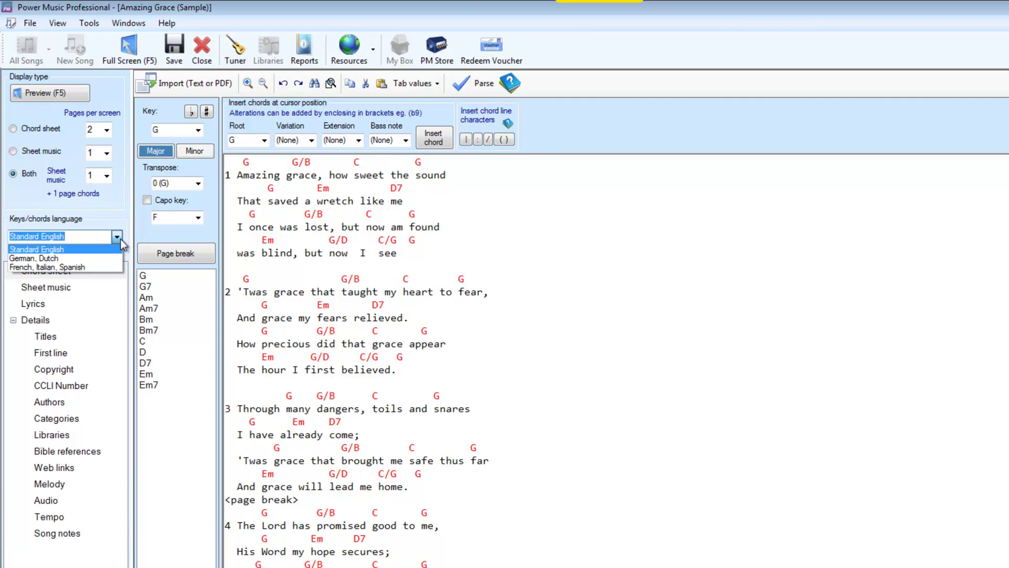
pyautogui.click(38, 258)
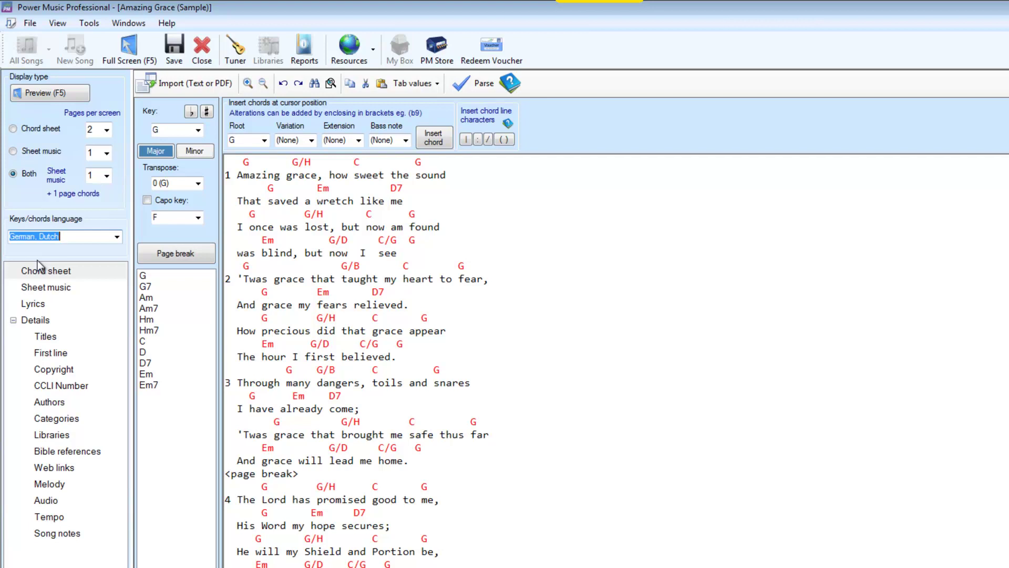
pyautogui.click(116, 237)
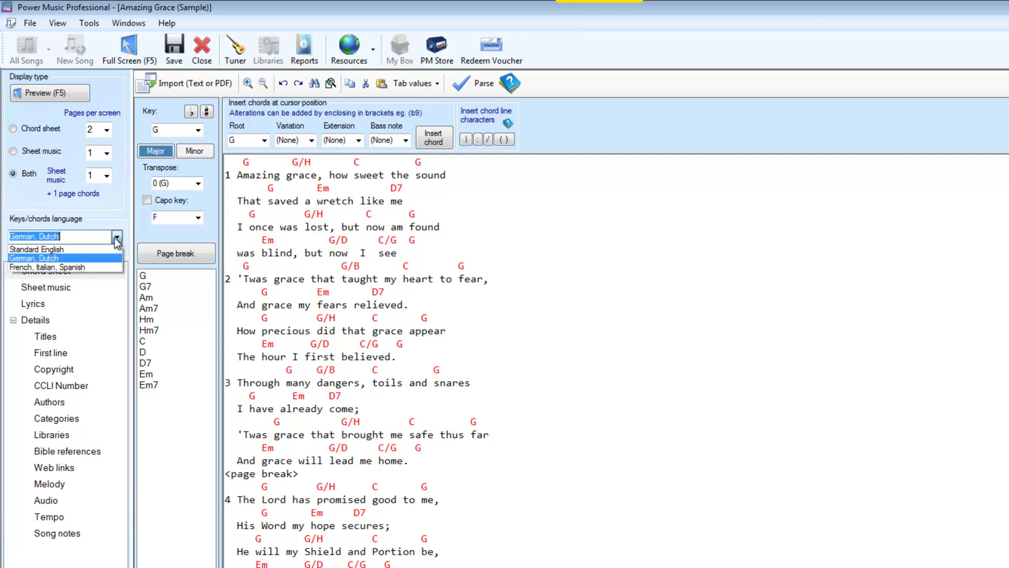
pyautogui.click(76, 267)
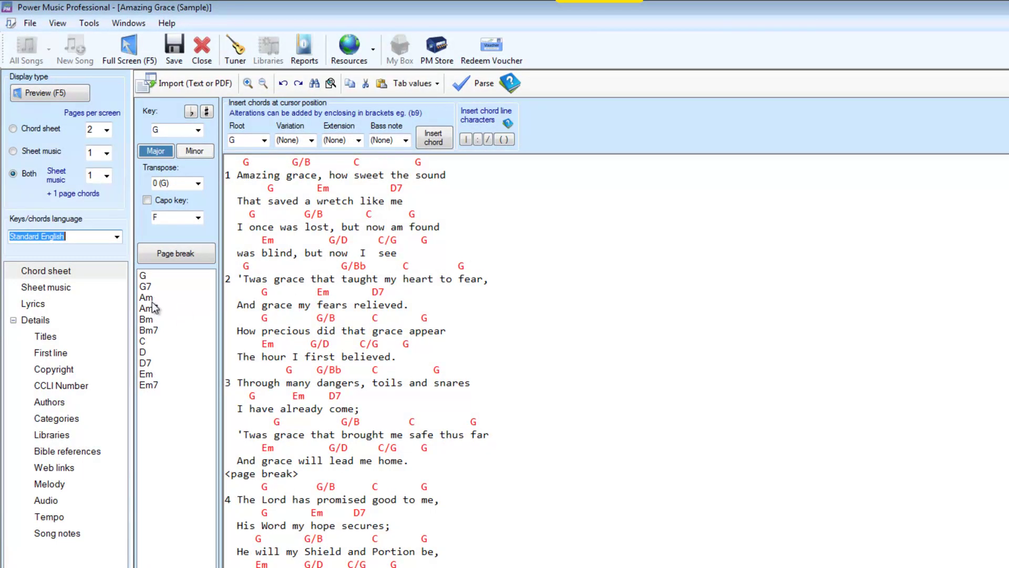
# - Insert a G chord above "grace" in verse 2
pyautogui.click(292, 279)
pyautogui.click(145, 276)
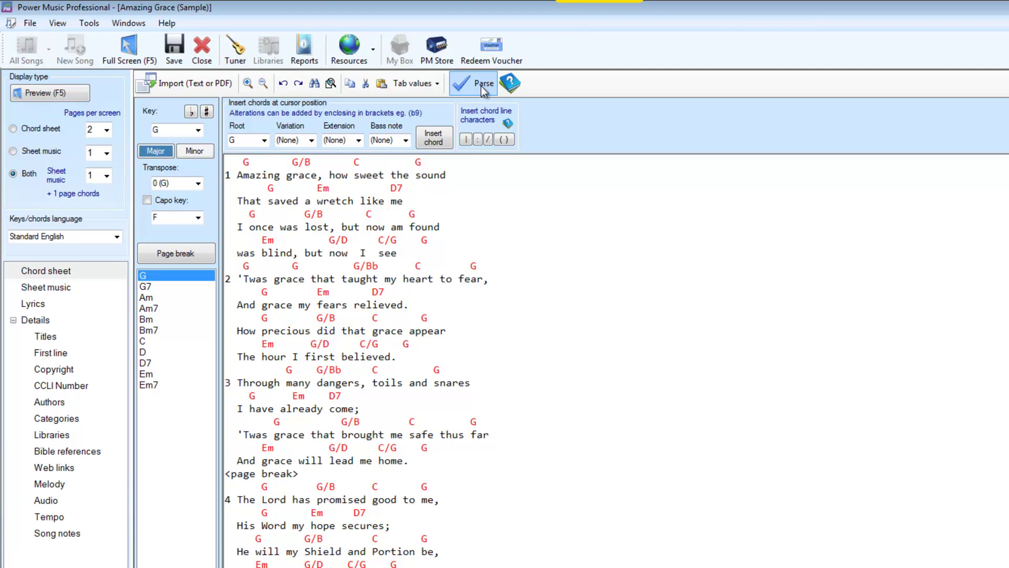
pyautogui.click(57, 288)
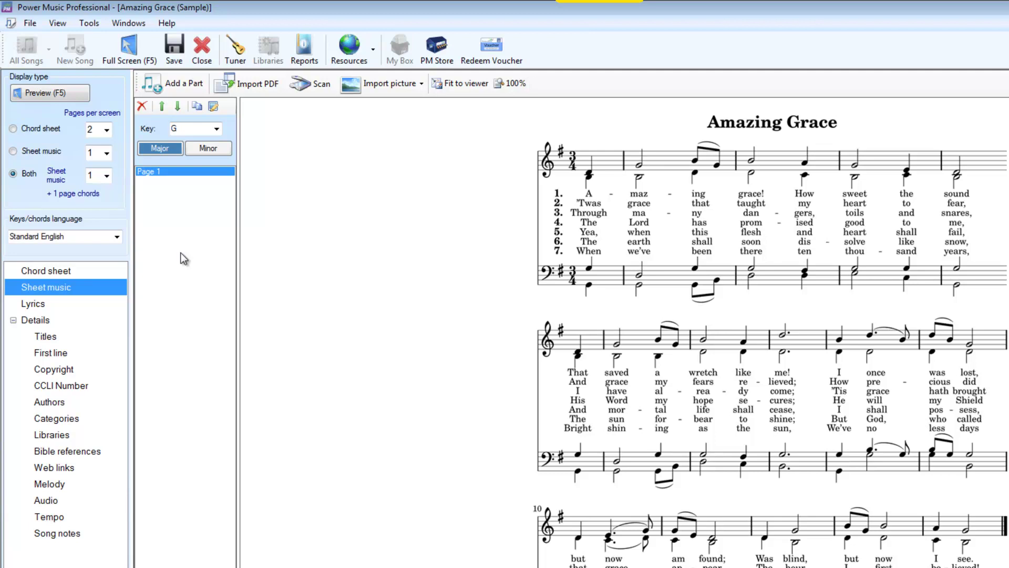
# - Close the Amazing Grace editor, discarding the unsaved changes
pyautogui.click(201, 54)
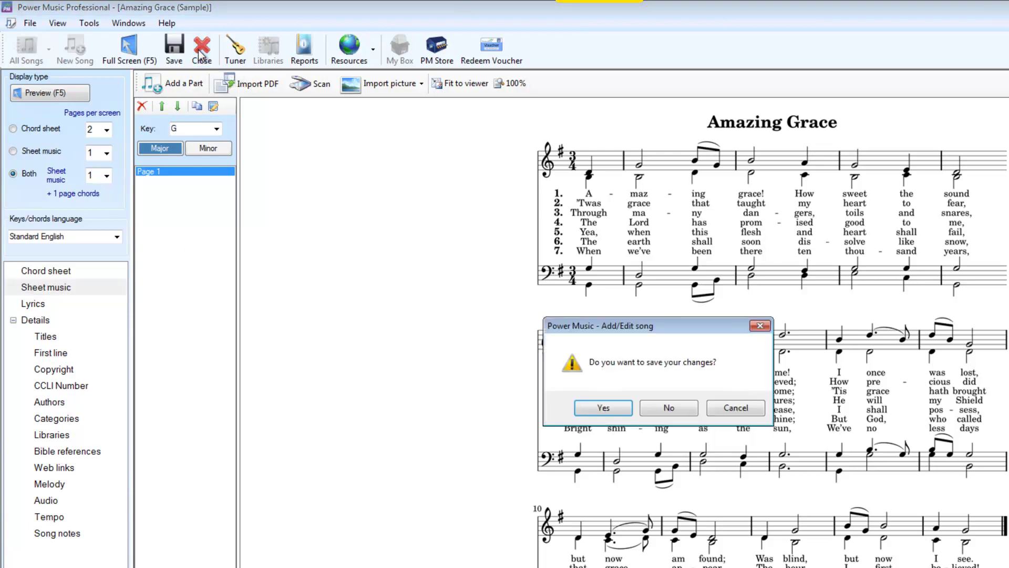
pyautogui.click(677, 412)
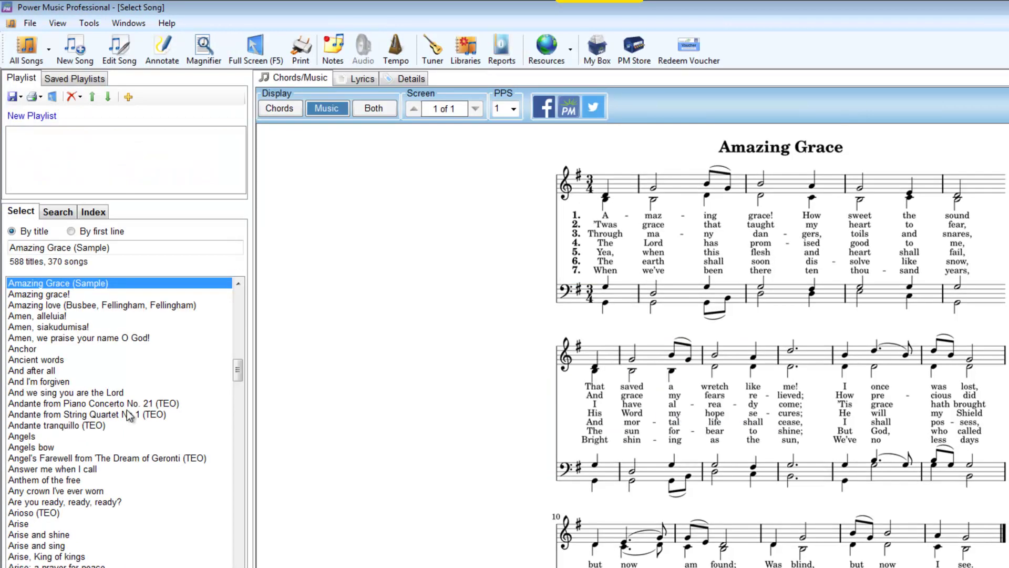
pyautogui.moveTo(243, 374); pyautogui.dragTo(240, 304)
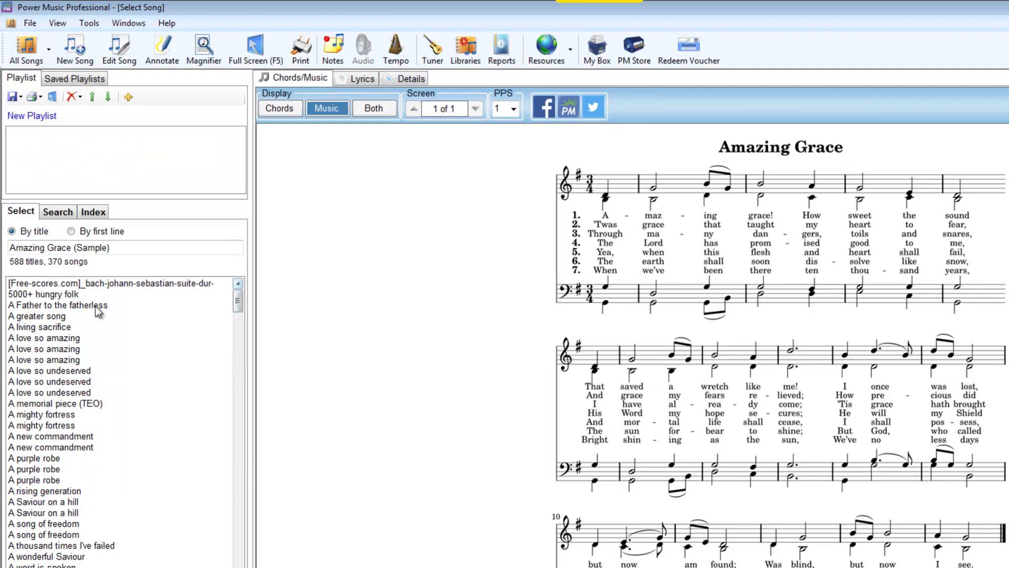
# - Search titles for 'Canon' and open Pachelbel's Canon in the song editor
pyautogui.click(63, 248)
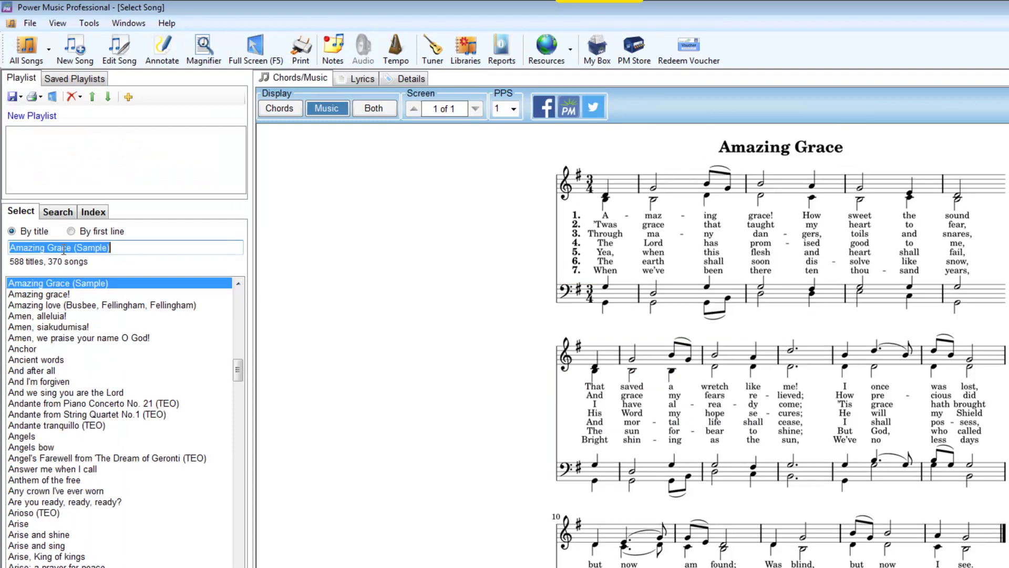
pyautogui.write('Canon')
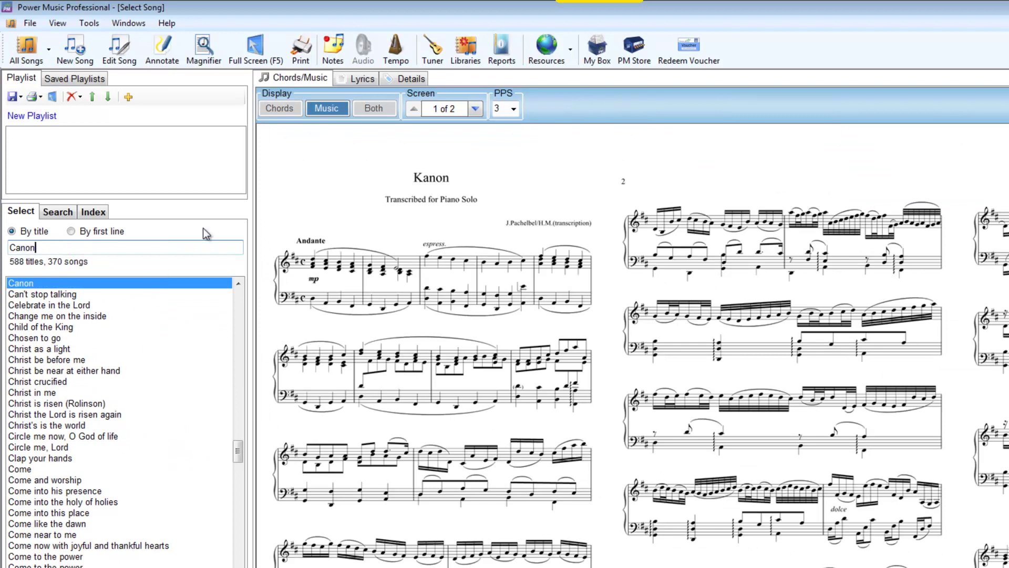
pyautogui.click(126, 48)
pyautogui.scroll(-3, 361, 320)
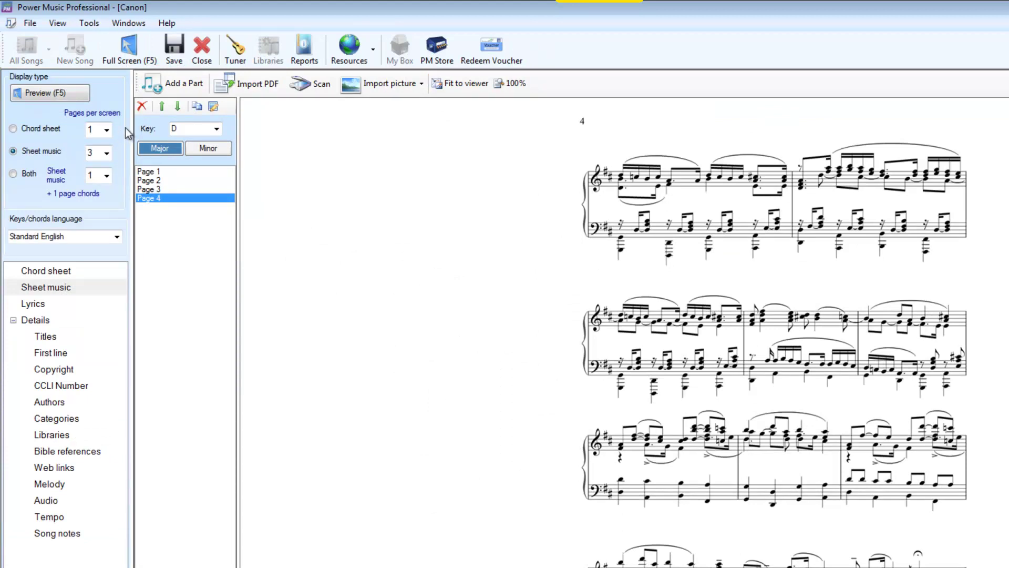
# - Select Canon's Page 2 and duplicate it, creating the new Page 5
pyautogui.click(157, 172)
pyautogui.click(156, 181)
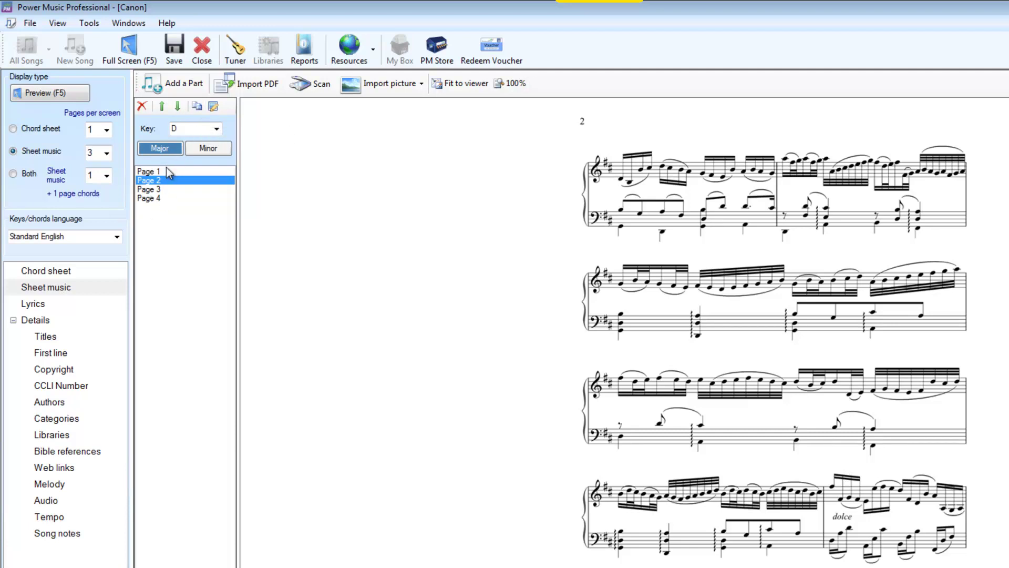
pyautogui.click(204, 104)
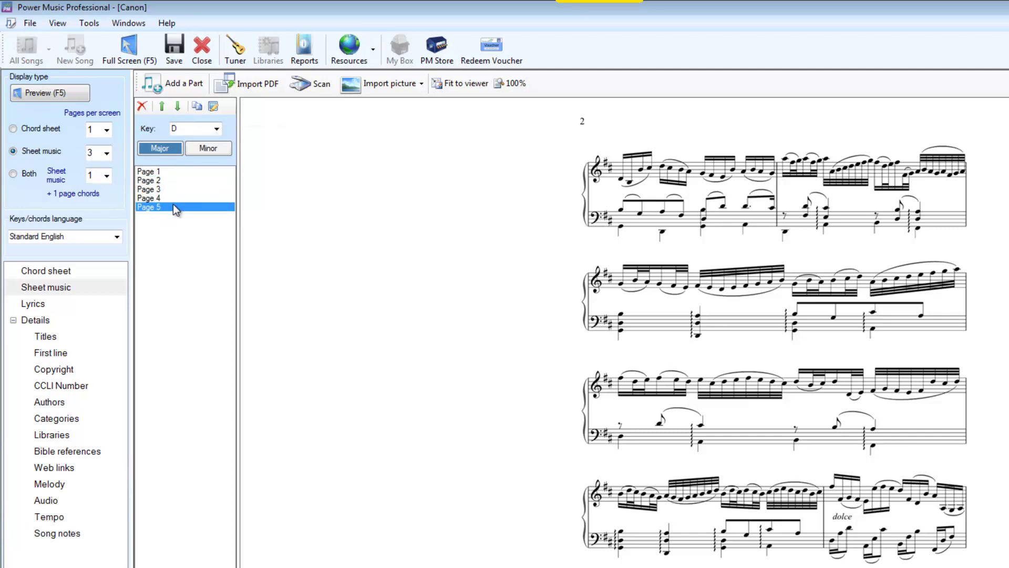
pyautogui.click(168, 179)
pyautogui.click(158, 207)
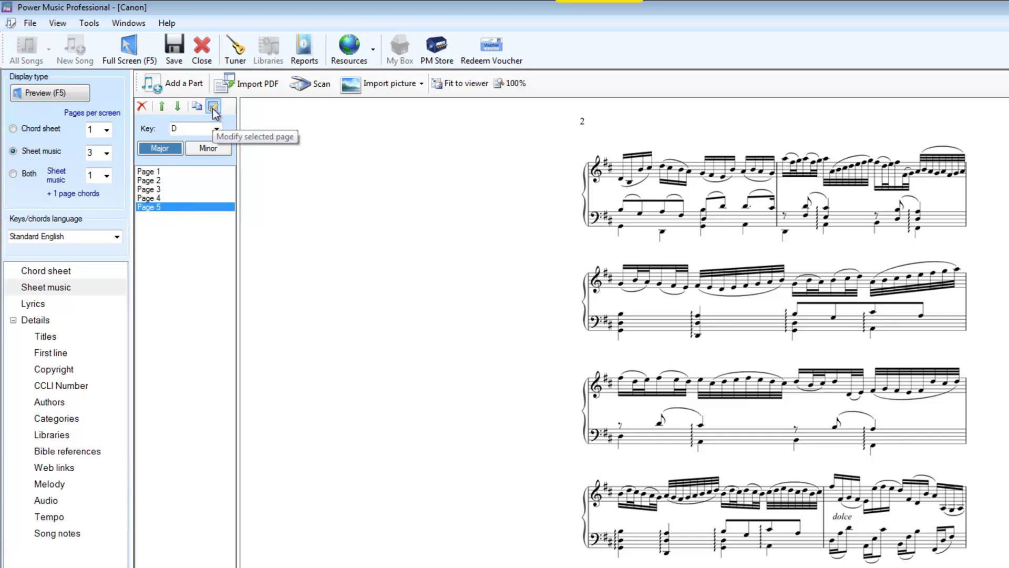
# - Auto-deskew page 1 of Kanon's score image and save the page change
pyautogui.click(157, 173)
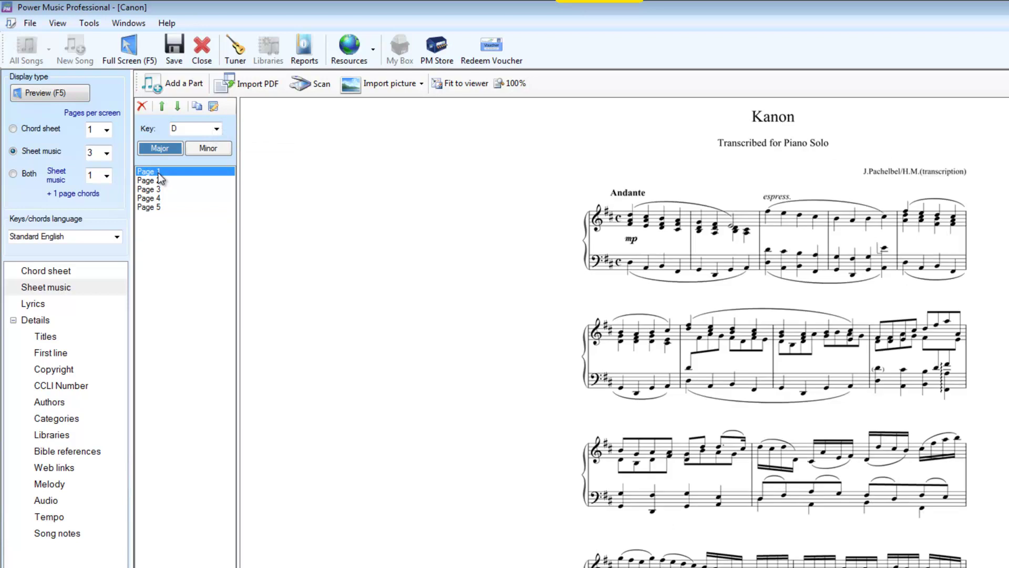
pyautogui.click(213, 107)
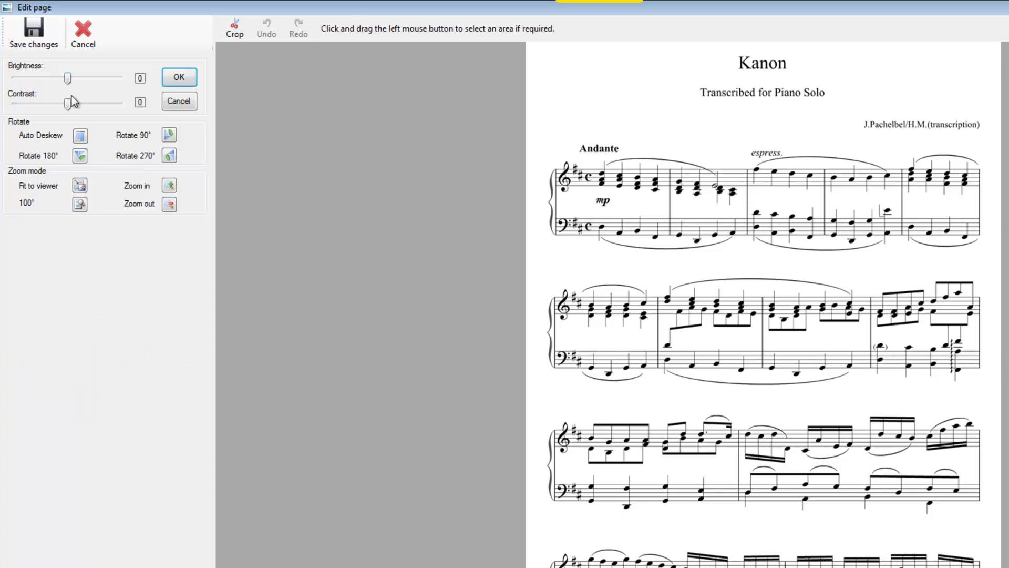
pyautogui.click(80, 137)
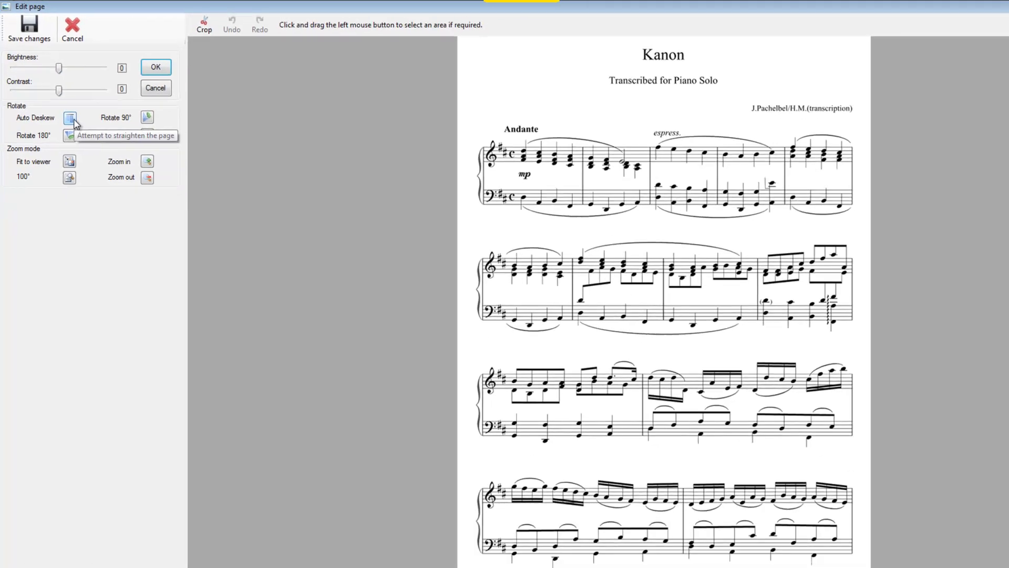
pyautogui.click(25, 25)
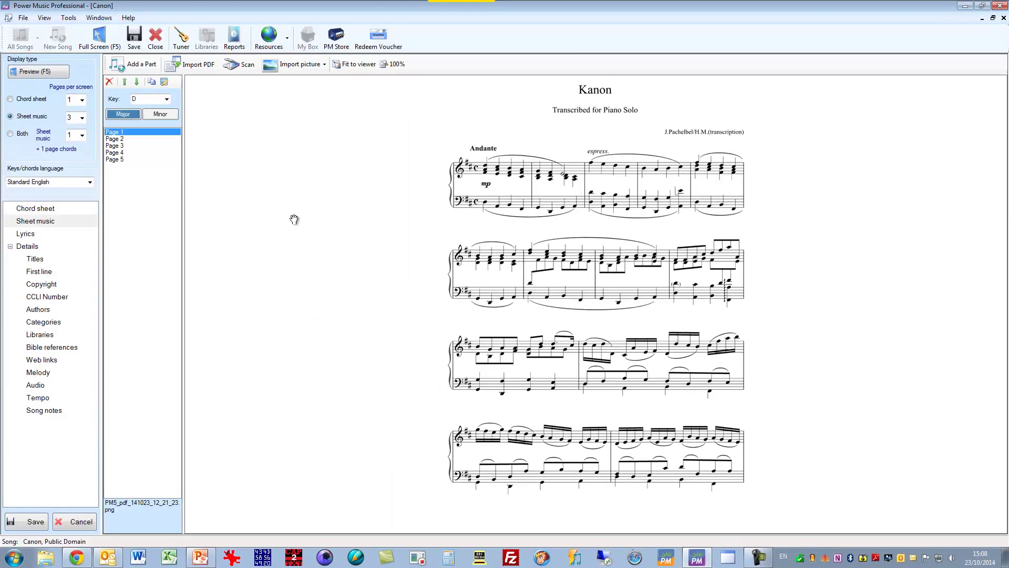